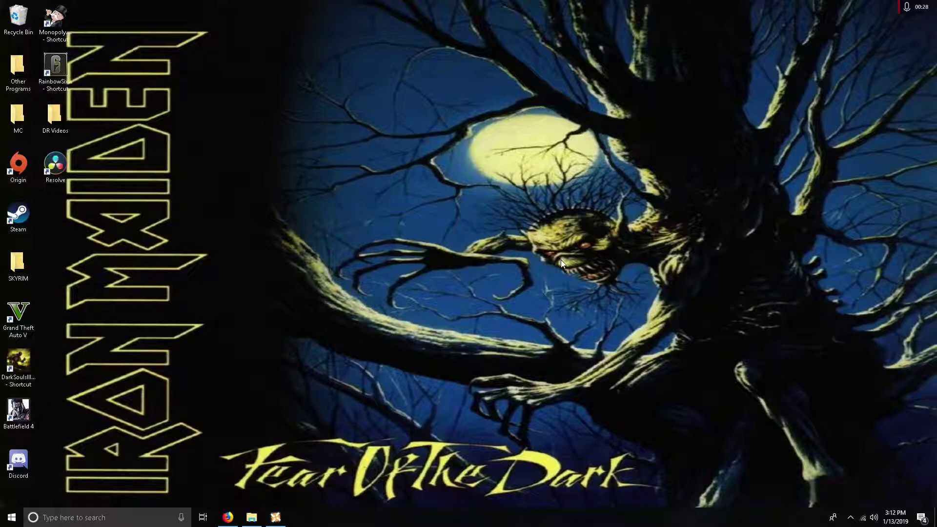
Save the SE build's skse64_2_00_12.7z archive from Firefox, then close the browser
{"action": "left_click", "coordinate": [229, 518]}
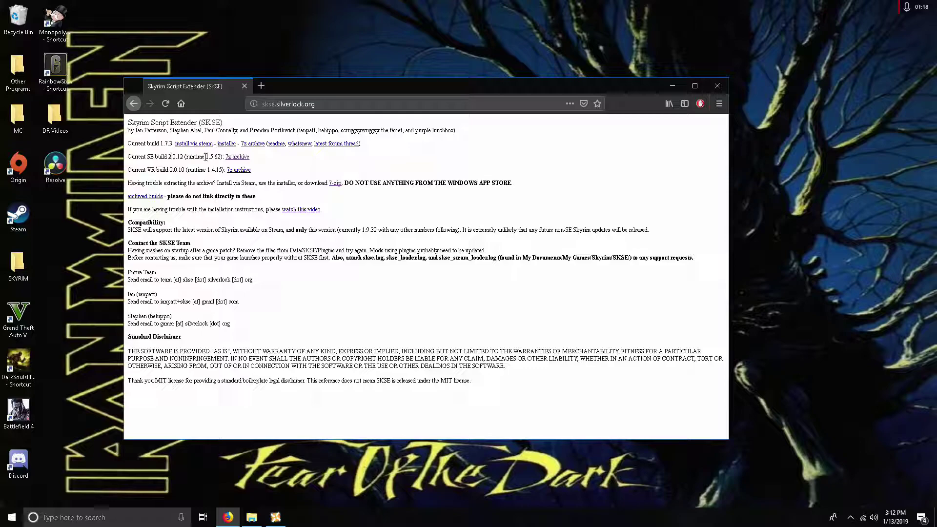
{"action": "left_click", "coordinate": [237, 158]}
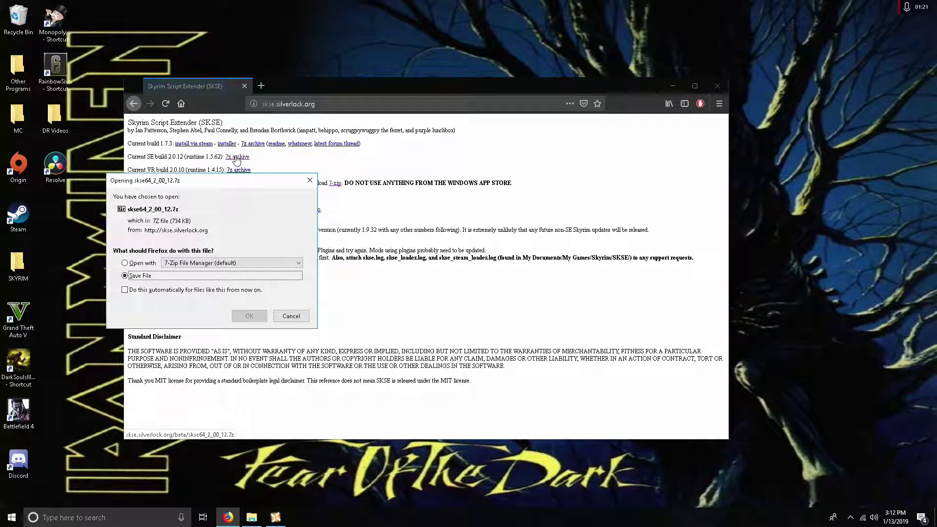
{"action": "left_click", "coordinate": [248, 317]}
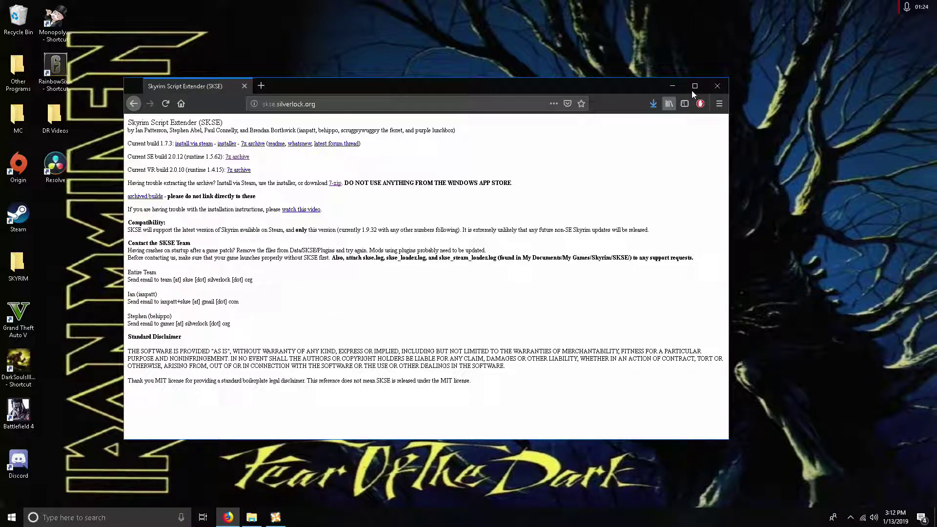
{"action": "left_click", "coordinate": [717, 88]}
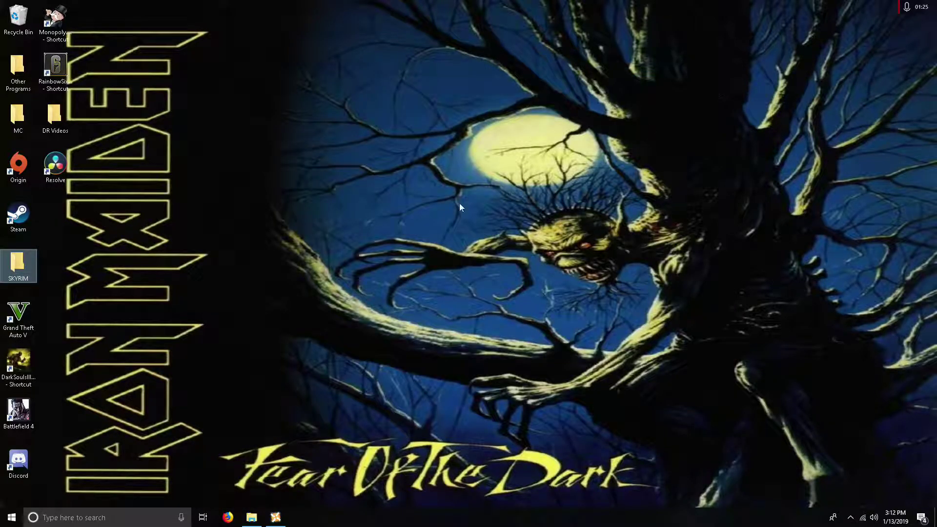
Extract skse64_2_00_12.7z with 7-Zip into a skse64_2_00_12 folder in Downloads, then minimize the window
{"action": "left_click", "coordinate": [250, 518]}
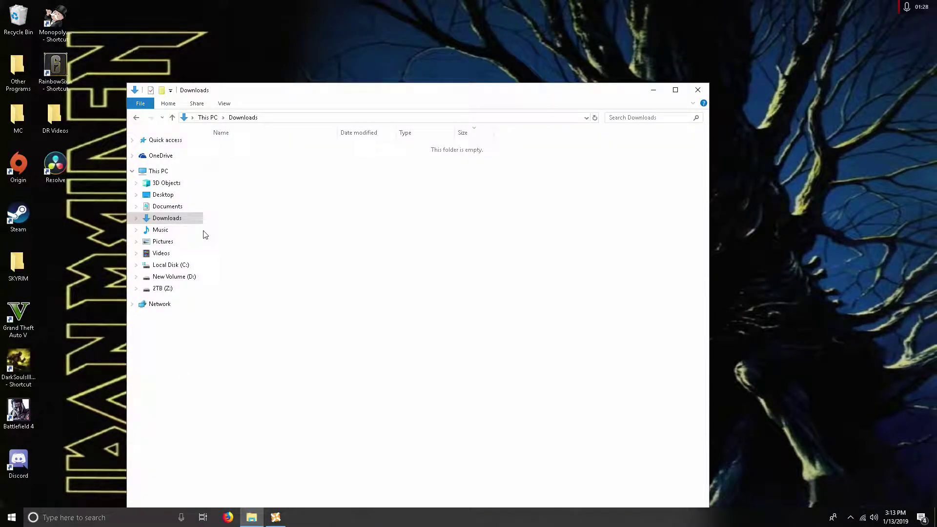
{"action": "right_click", "coordinate": [310, 189]}
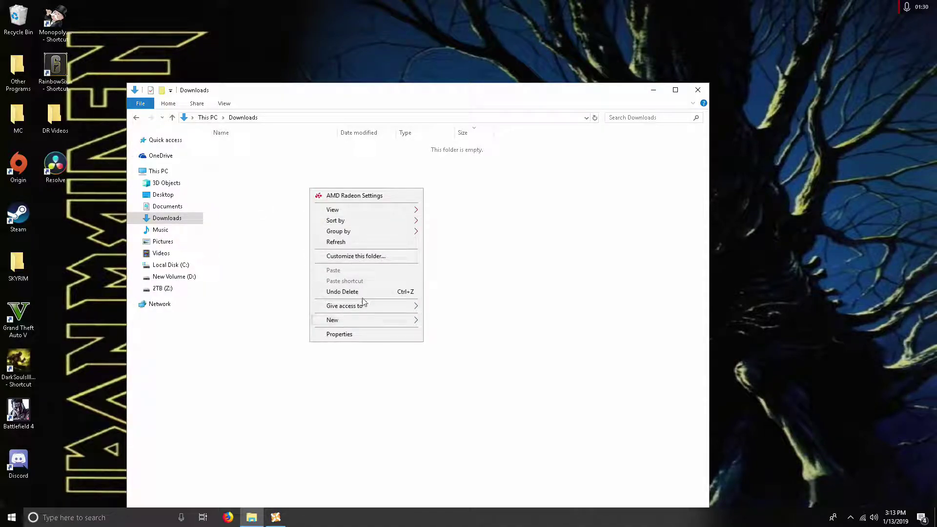
{"action": "left_click", "coordinate": [352, 240]}
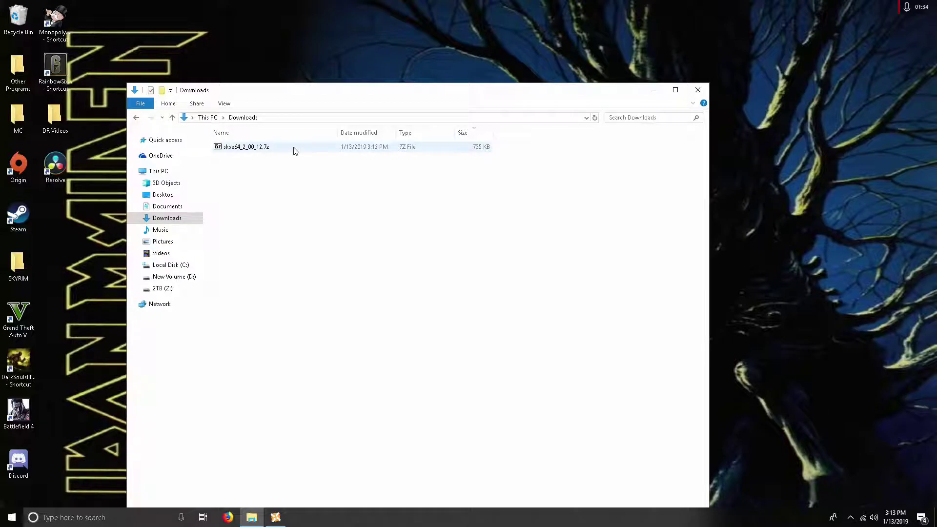
{"action": "right_click", "coordinate": [259, 146]}
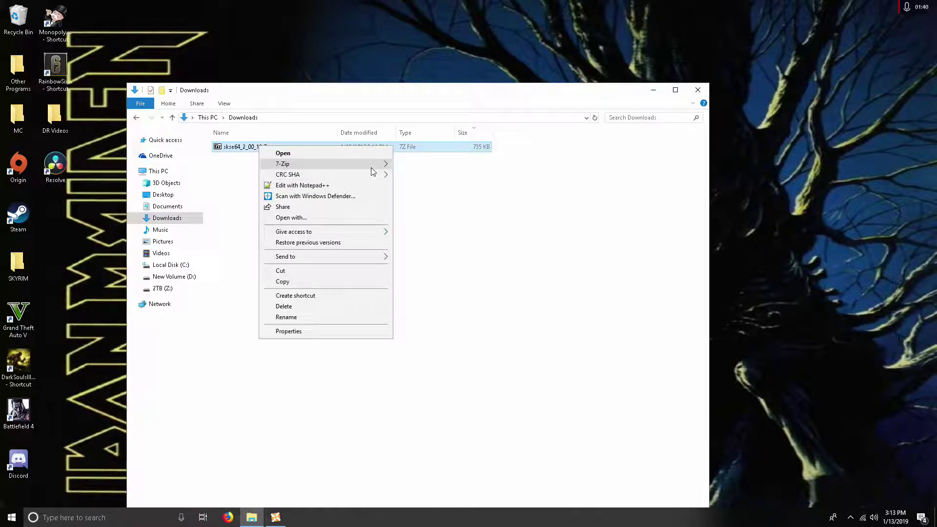
{"action": "mouse_move", "coordinate": [388, 166]}
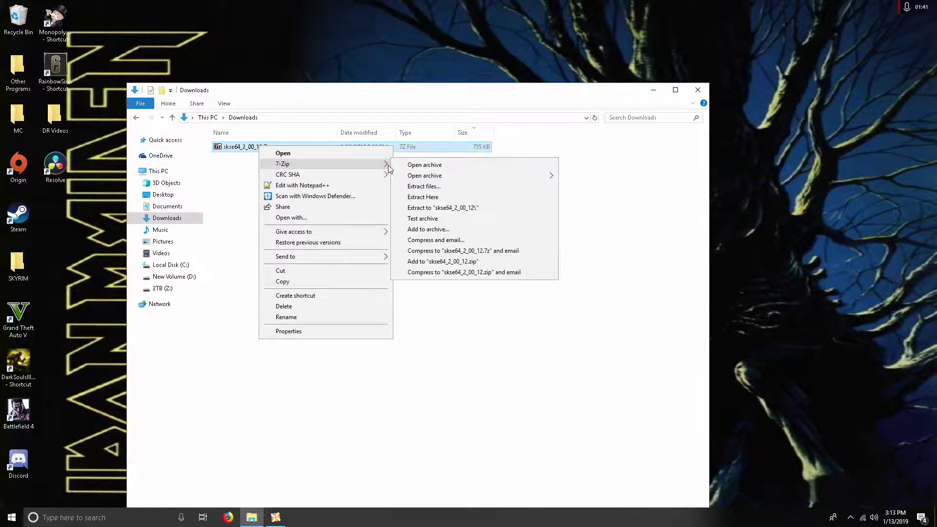
{"action": "left_click", "coordinate": [426, 190]}
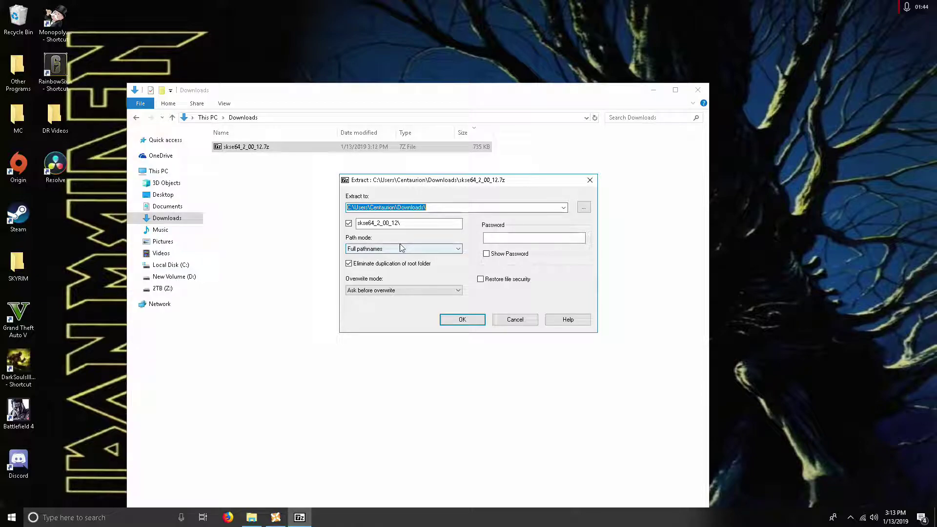
{"action": "left_click", "coordinate": [459, 320]}
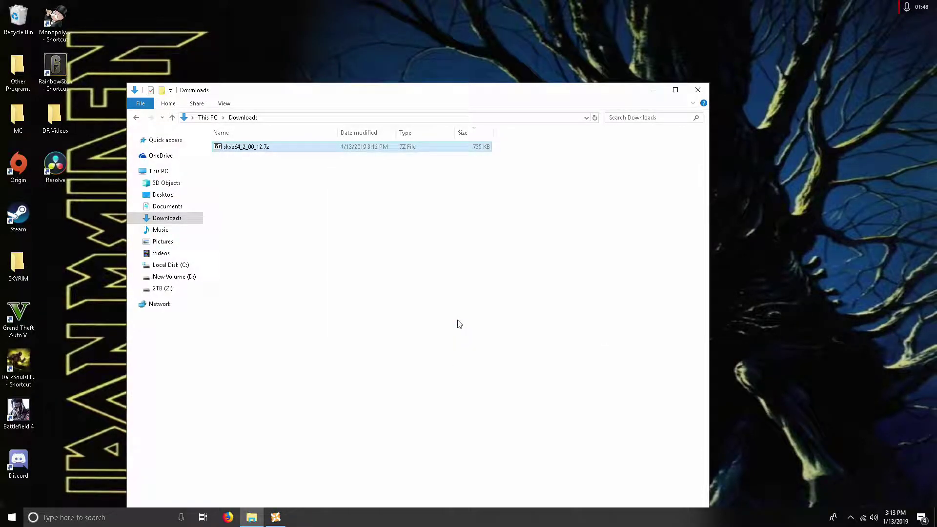
{"action": "right_click", "coordinate": [321, 204]}
{"action": "left_click", "coordinate": [361, 257]}
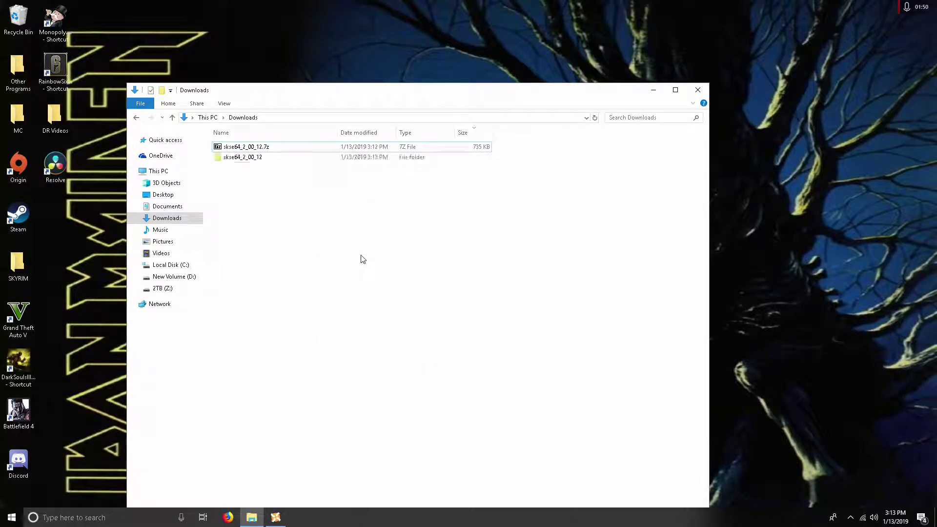
{"action": "mouse_move", "coordinate": [273, 162]}
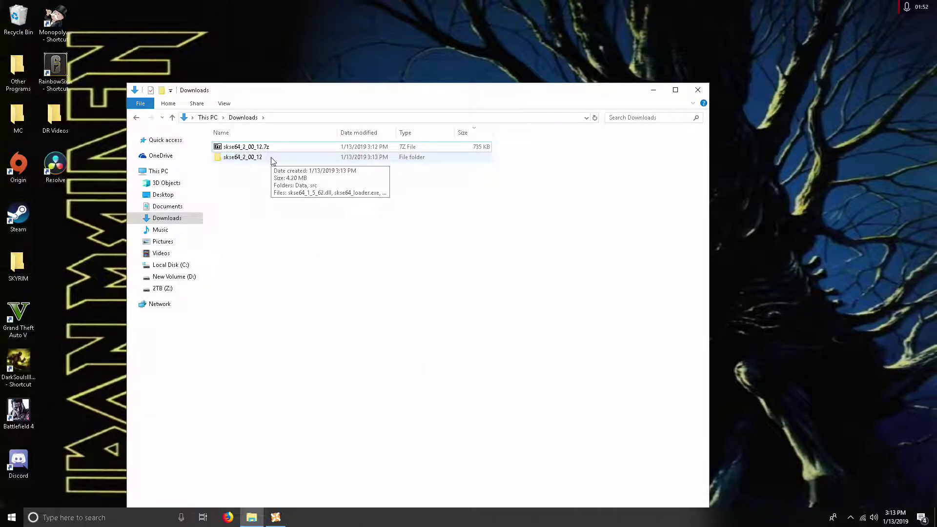
{"action": "left_click", "coordinate": [651, 92]}
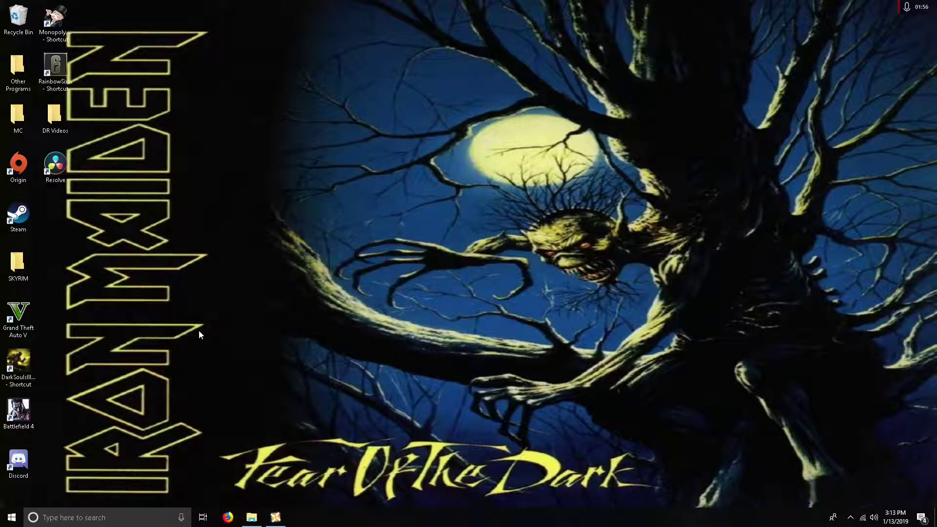
Launch Steam and open Skyrim Special Edition's Properties at the Local Files settings
{"action": "double_click", "coordinate": [22, 226]}
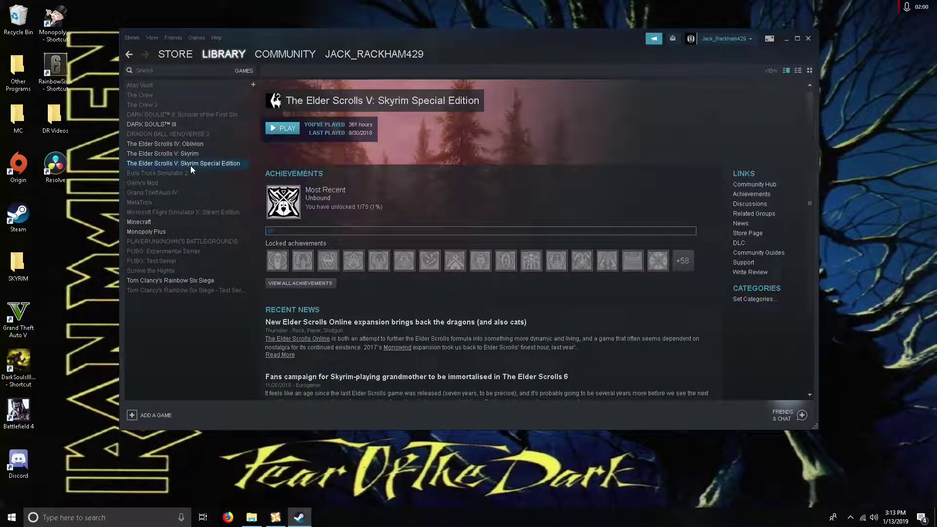
{"action": "right_click", "coordinate": [199, 165]}
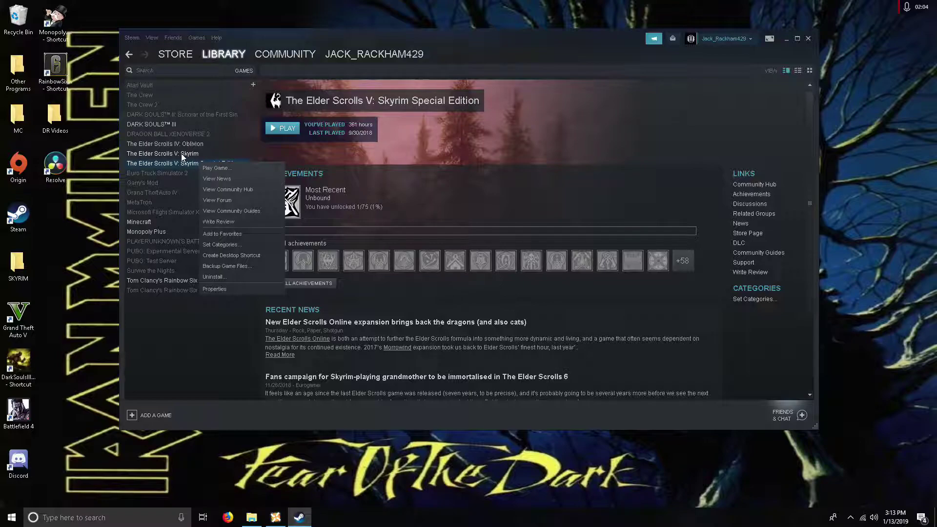
{"action": "left_click", "coordinate": [235, 291]}
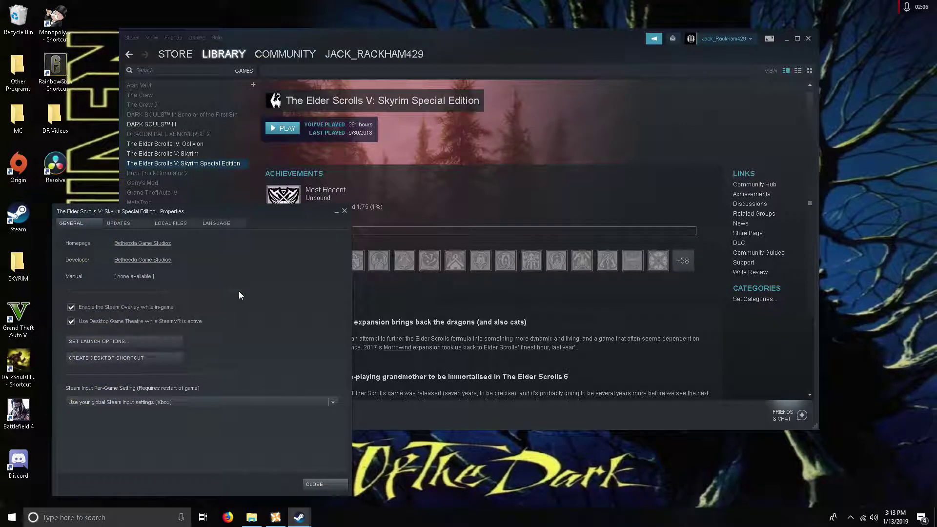
{"action": "left_click", "coordinate": [181, 222]}
Browse Skyrim Special Edition's local files, then close the game properties and Steam
{"action": "left_click", "coordinate": [177, 265]}
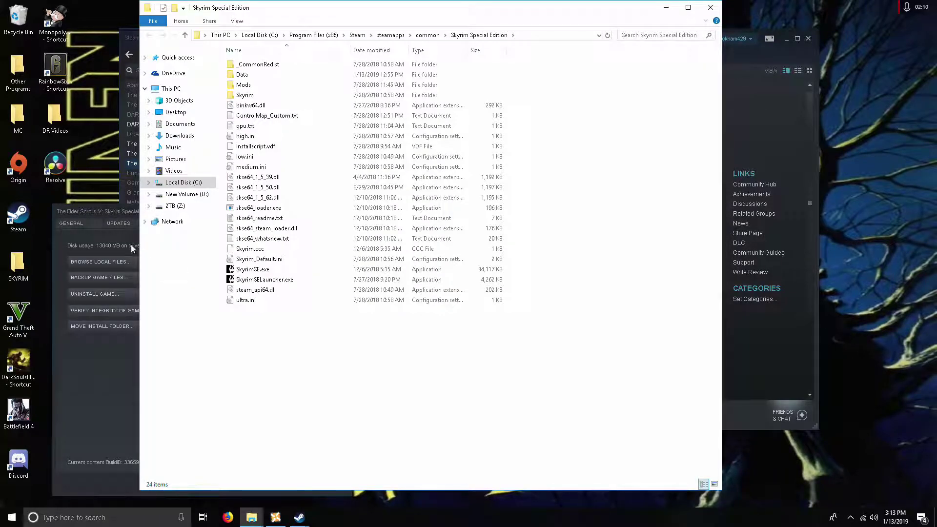
{"action": "left_click", "coordinate": [104, 213]}
{"action": "left_click", "coordinate": [344, 211]}
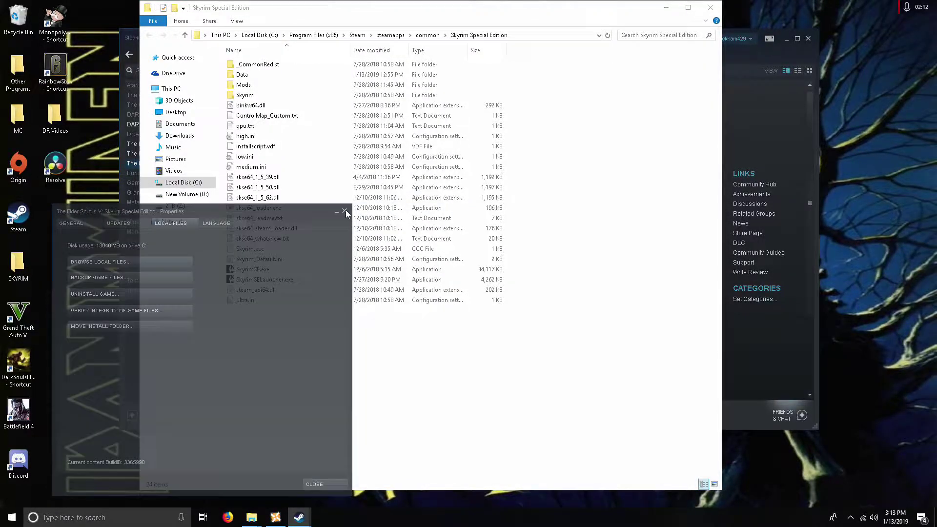
{"action": "left_click", "coordinate": [808, 39]}
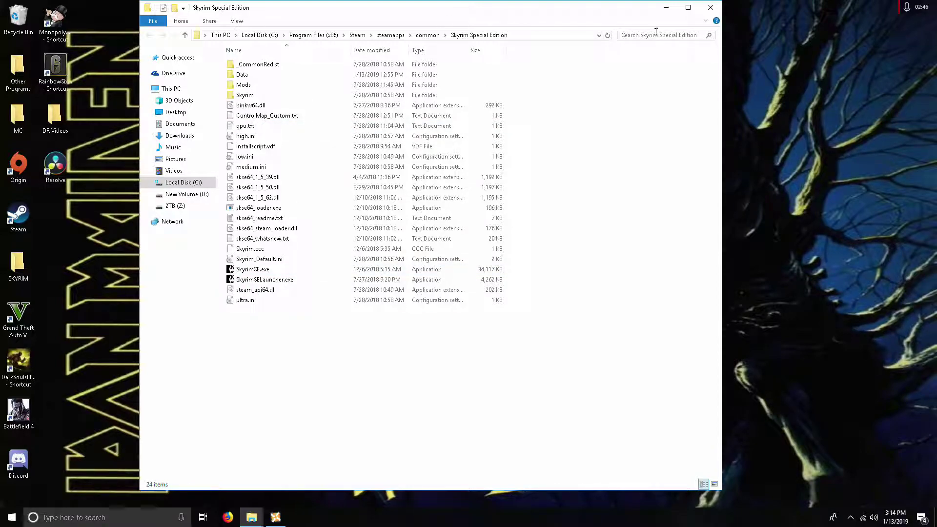
Arrange the Skyrim and Downloads windows side by side and open the skse64_2_00_12 folder
{"action": "left_click_drag", "start_coordinate": [547, 10], "coordinate": [757, 20]}
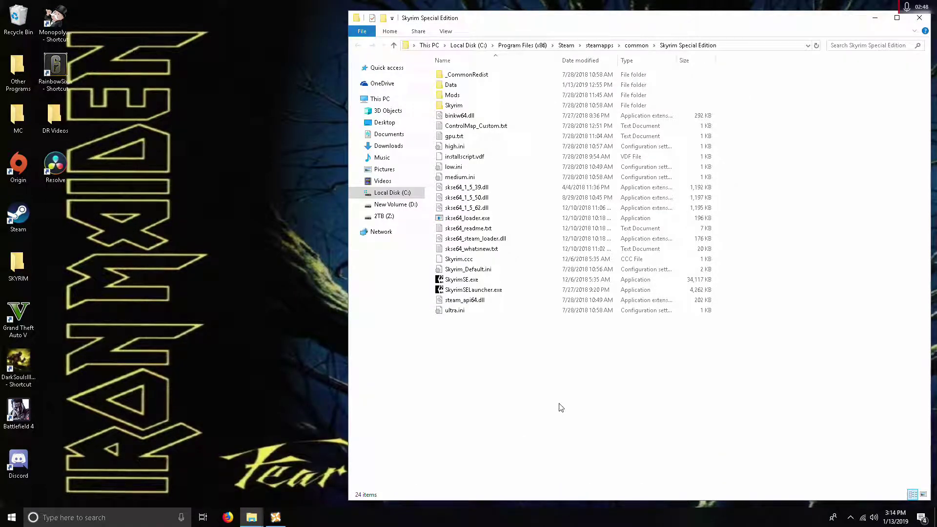
{"action": "mouse_move", "coordinate": [251, 516]}
{"action": "left_click", "coordinate": [217, 491]}
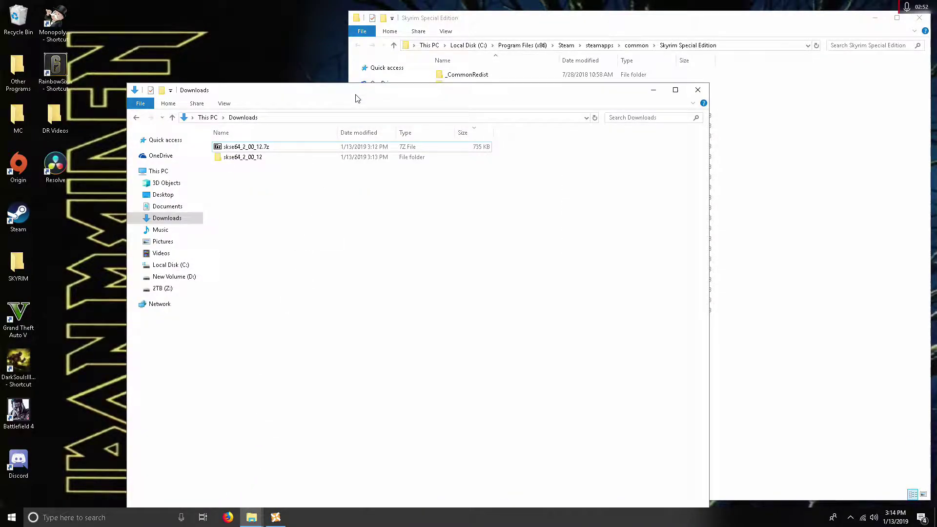
{"action": "left_click_drag", "start_coordinate": [355, 97], "coordinate": [273, 57]}
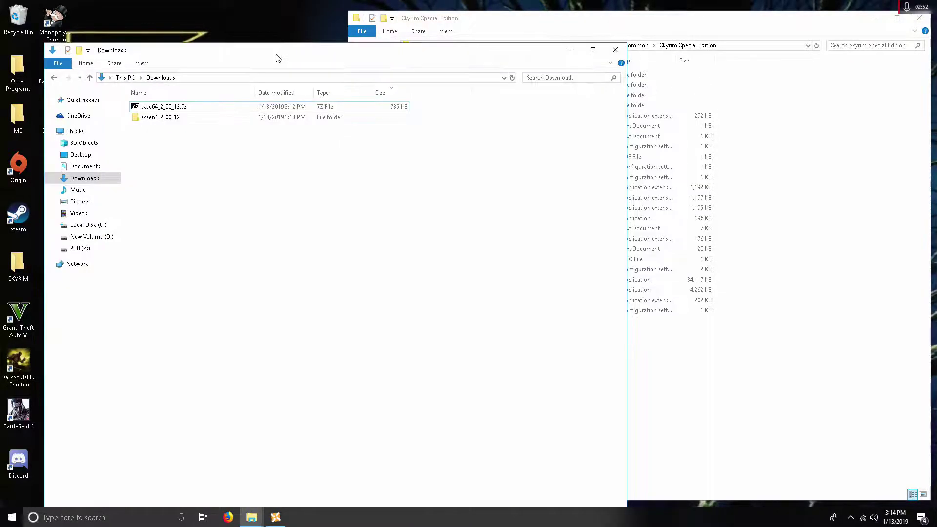
{"action": "double_click", "coordinate": [247, 121]}
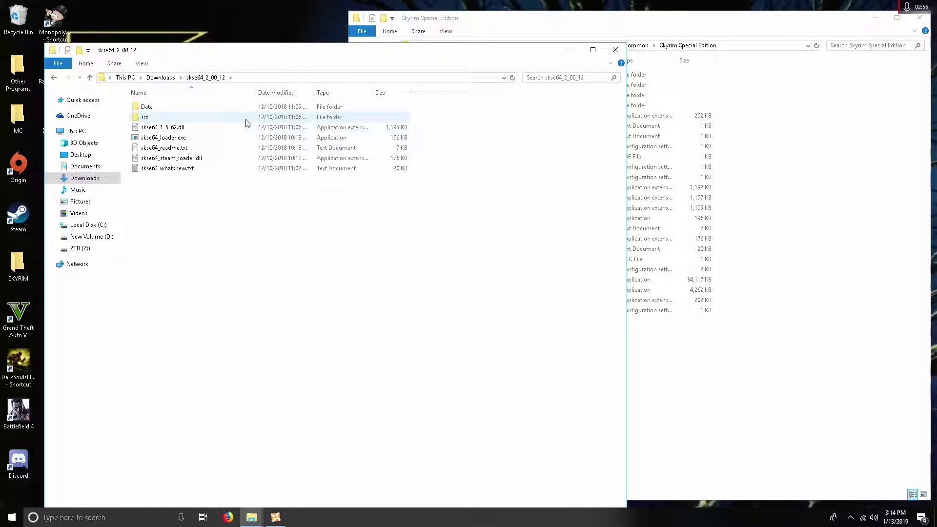
Move the five skse64 files into the Skyrim Special Edition folder, replacing the existing copies
{"action": "left_click_drag", "start_coordinate": [194, 204], "coordinate": [176, 129]}
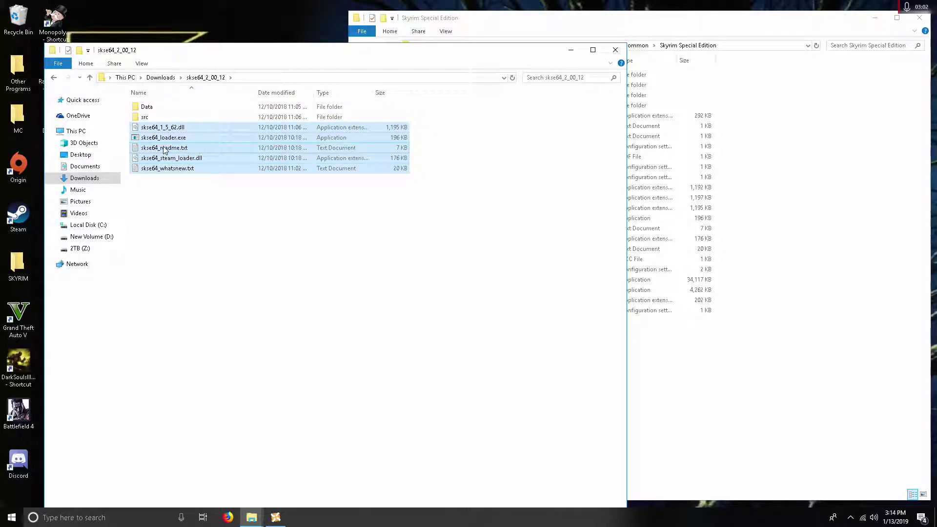
{"action": "left_click_drag", "start_coordinate": [164, 150], "coordinate": [783, 271]}
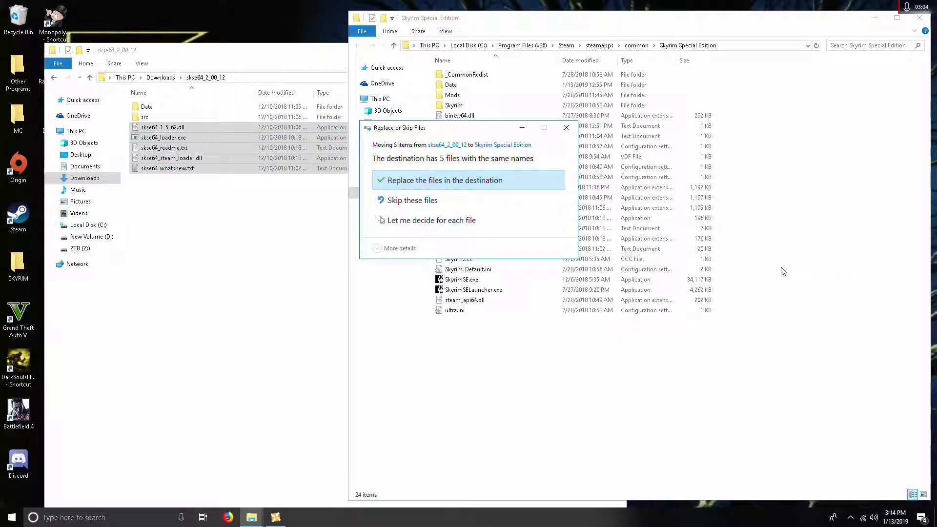
{"action": "left_click", "coordinate": [452, 181]}
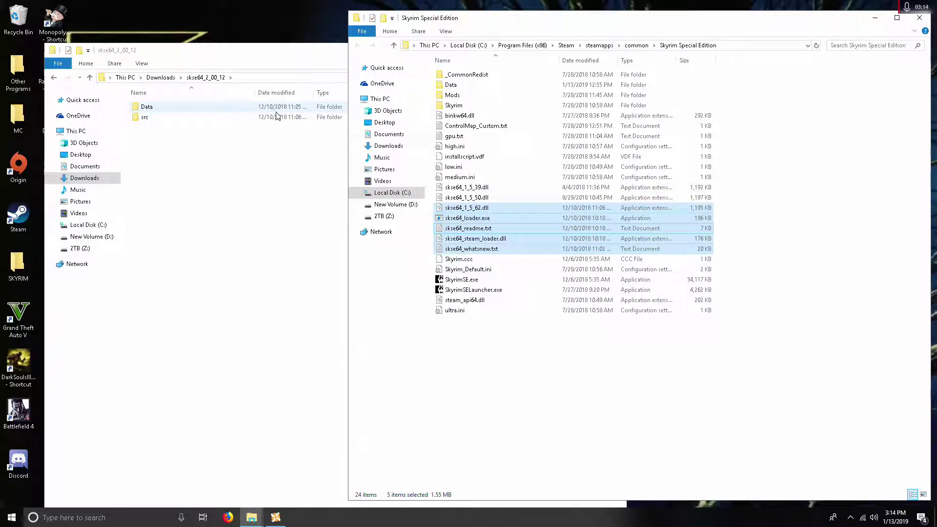
{"action": "left_click", "coordinate": [250, 182]}
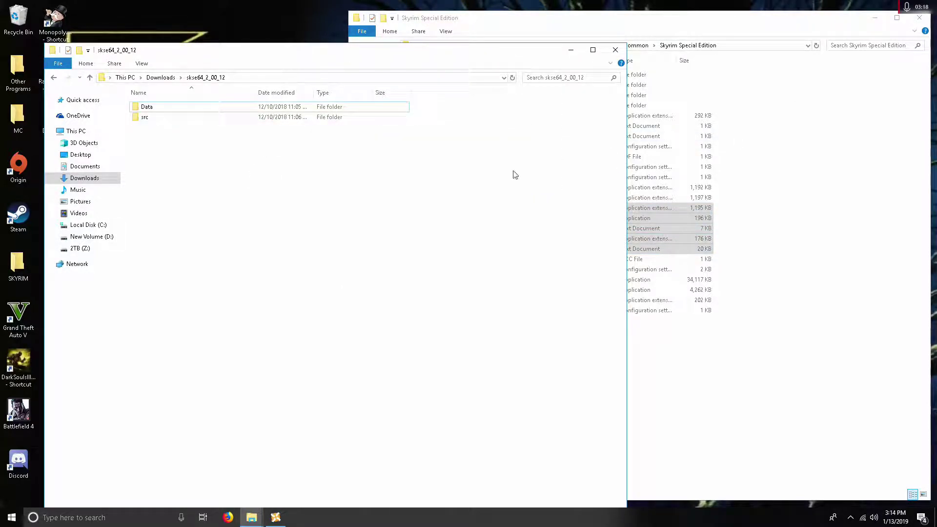
Compress the Data folder with 7-Zip into an archive named skse64Data.7z
{"action": "right_click", "coordinate": [235, 110]}
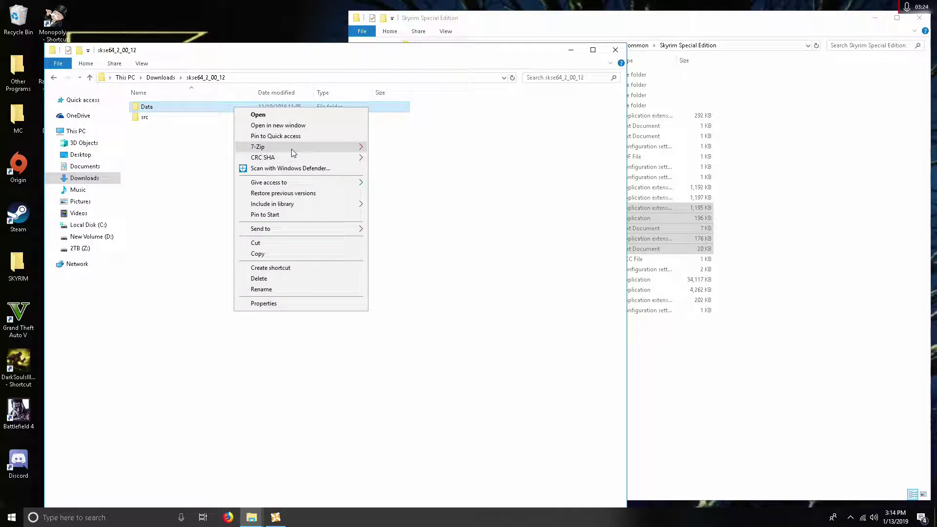
{"action": "mouse_move", "coordinate": [291, 149]}
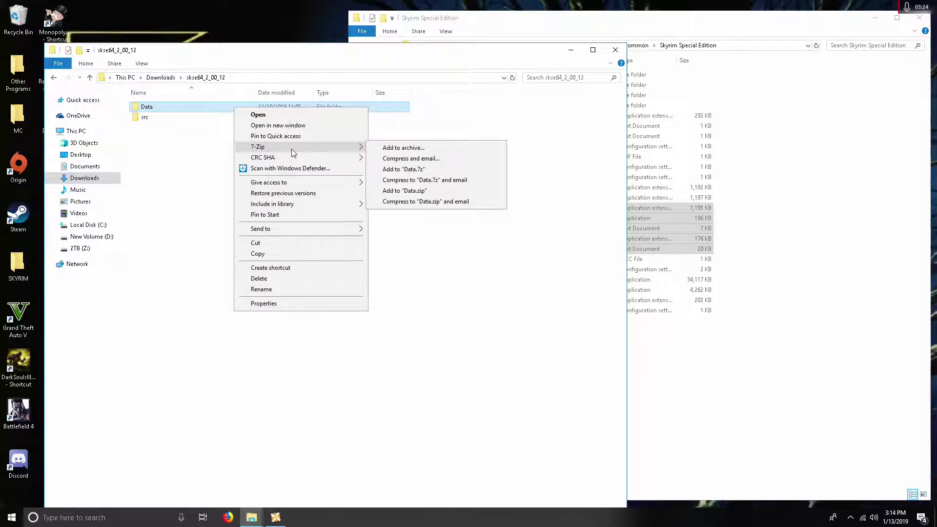
{"action": "left_click", "coordinate": [424, 150]}
{"action": "key", "text": "Home"}
{"action": "type", "text": "skse64"}
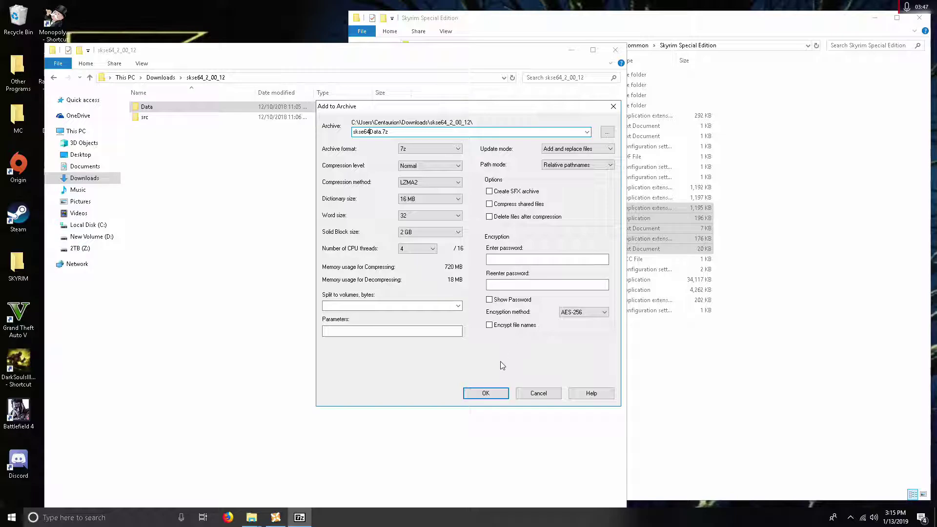
{"action": "left_click", "coordinate": [498, 396]}
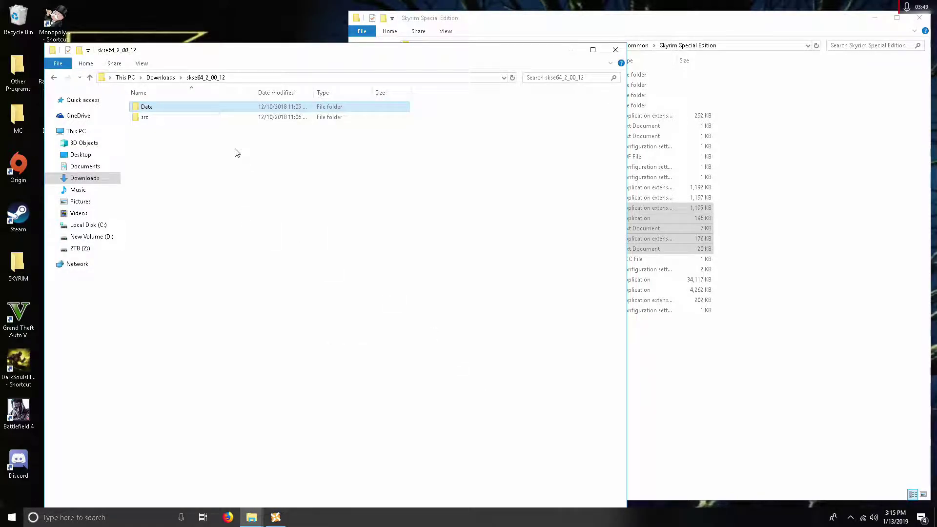
{"action": "right_click", "coordinate": [220, 140]}
Drag skse64Data.7z from the extracted folder into Nexus Mod Manager as a new mod
{"action": "left_click", "coordinate": [236, 192]}
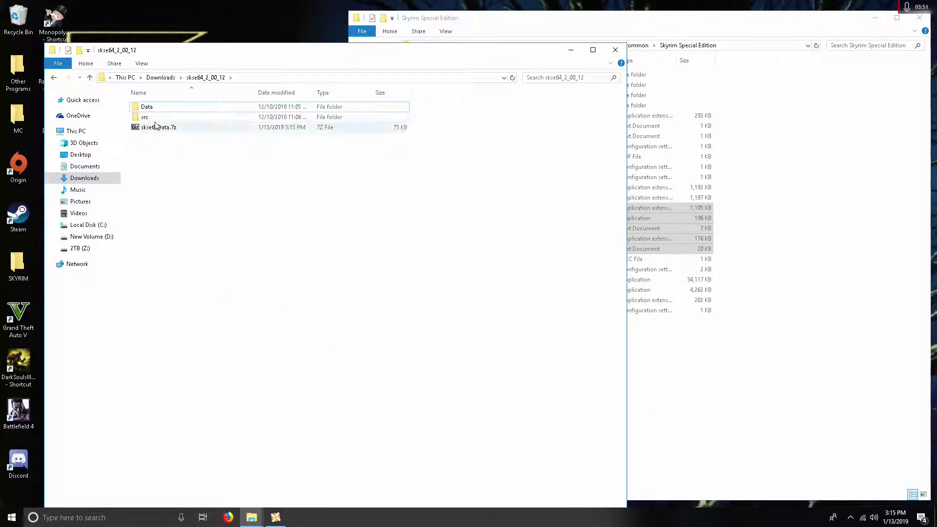
{"action": "left_click", "coordinate": [232, 128]}
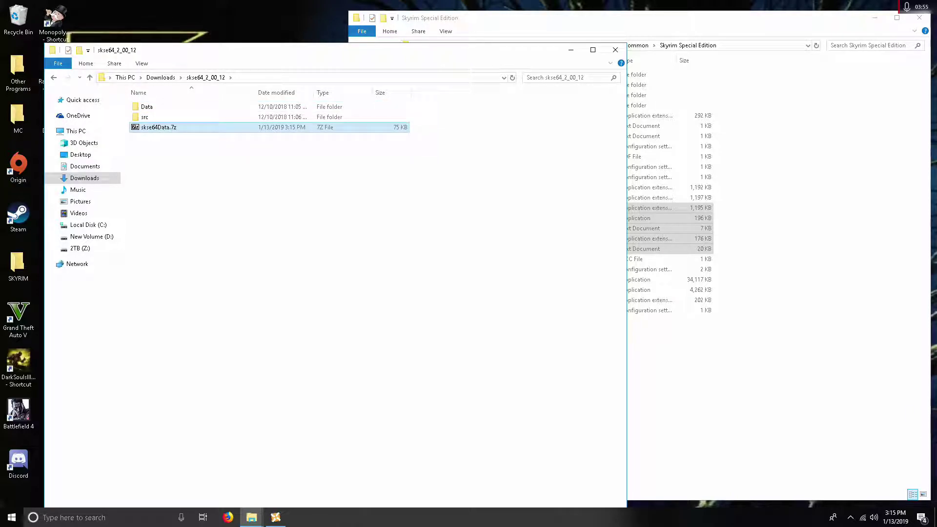
{"action": "left_click", "coordinate": [275, 518]}
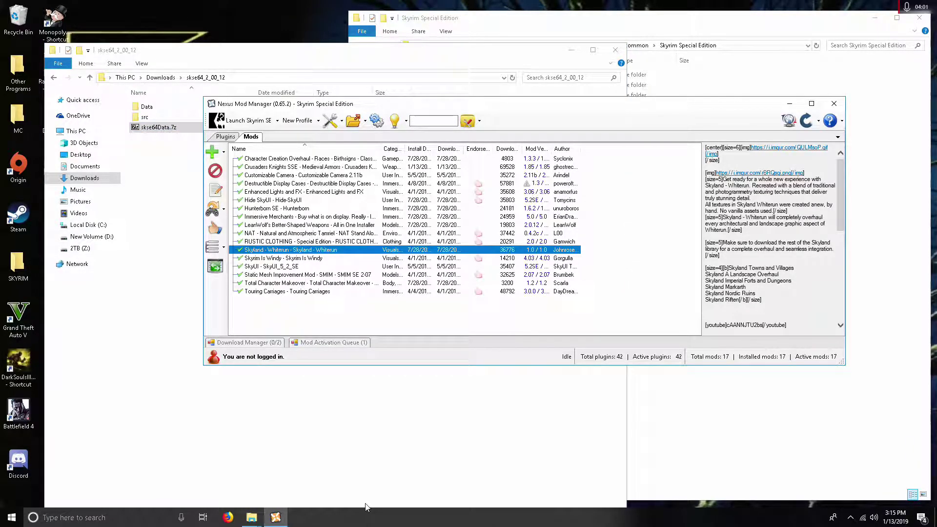
{"action": "left_click", "coordinate": [375, 464]}
{"action": "left_click", "coordinate": [301, 129]}
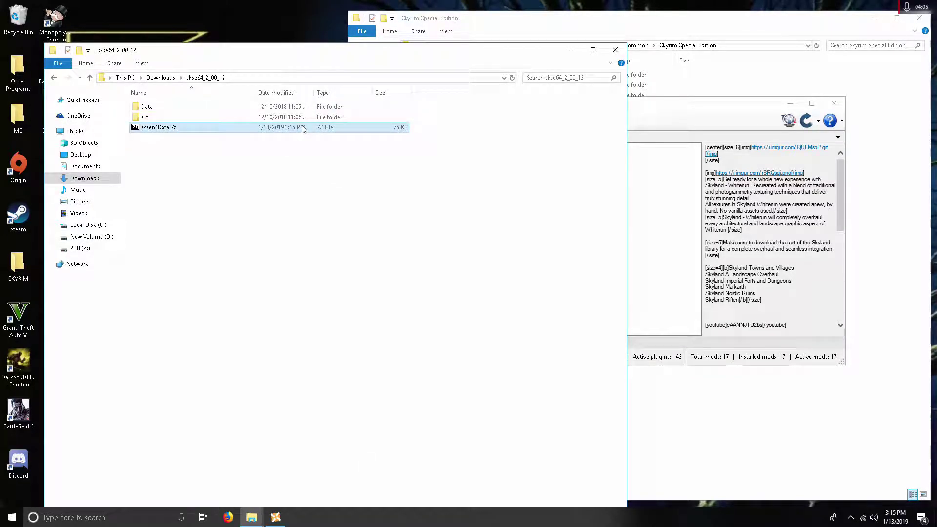
{"action": "left_click_drag", "start_coordinate": [302, 129], "coordinate": [724, 247]}
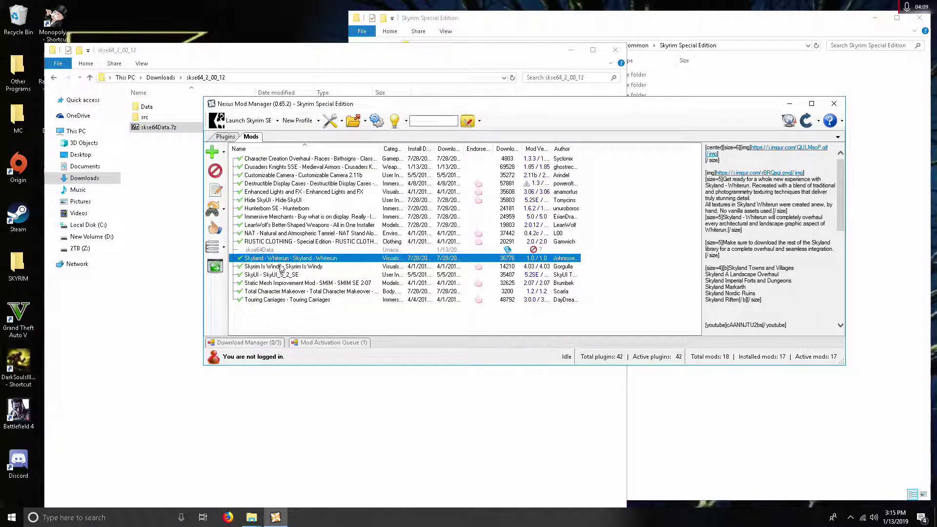
Install and activate the skse64Data mod, then close Nexus Mod Manager
{"action": "left_click", "coordinate": [282, 251]}
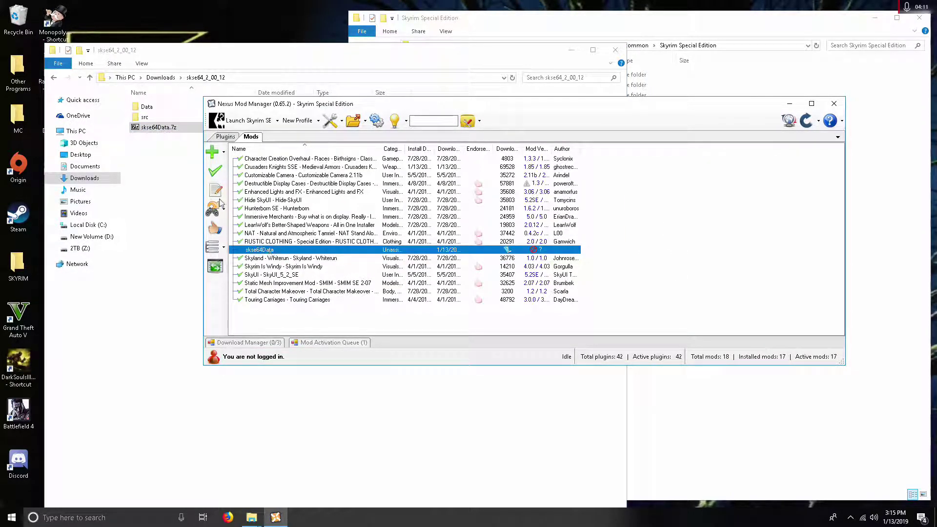
{"action": "left_click", "coordinate": [215, 170]}
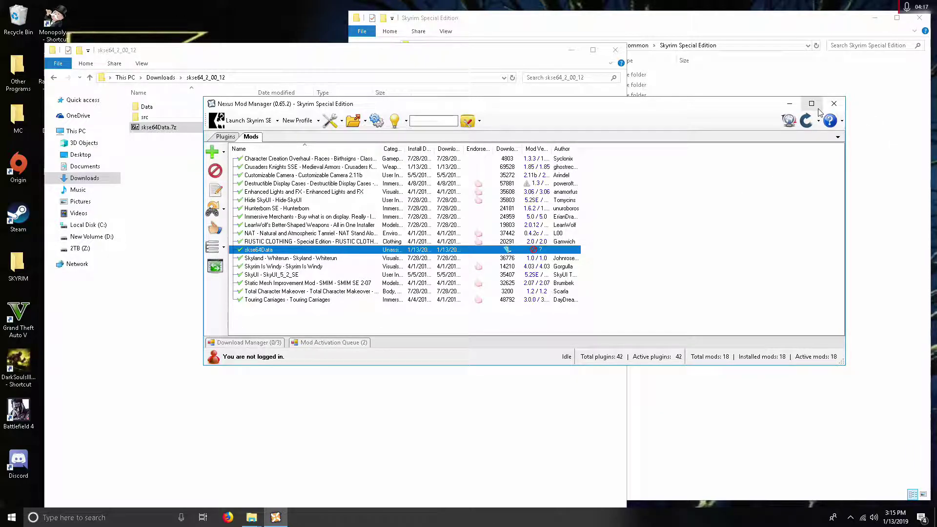
{"action": "left_click", "coordinate": [840, 106]}
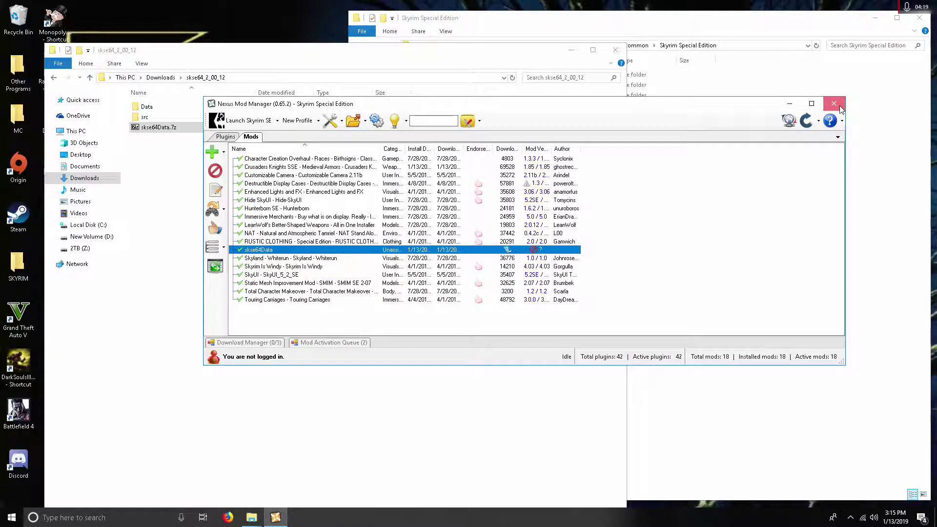
Delete the skse64_2_00_12.7z archive and skse64_2_00_12 folder from Downloads and close that window
{"action": "left_click", "coordinate": [53, 78]}
{"action": "left_click_drag", "start_coordinate": [220, 220], "coordinate": [192, 109]}
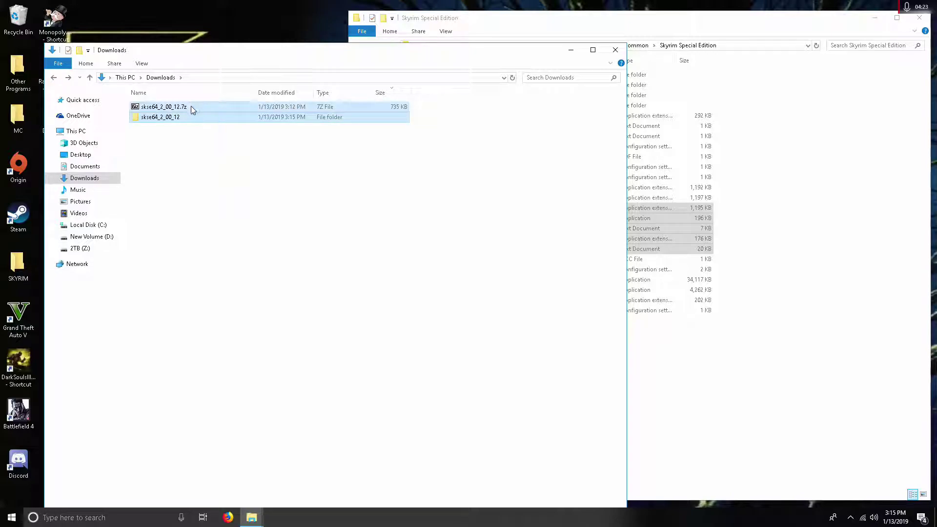
{"action": "right_click", "coordinate": [192, 110]}
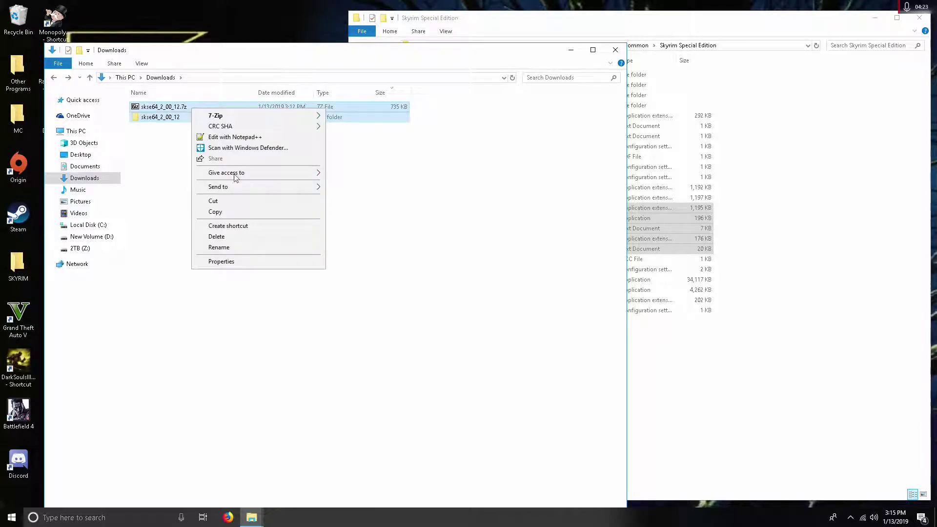
{"action": "left_click", "coordinate": [235, 238]}
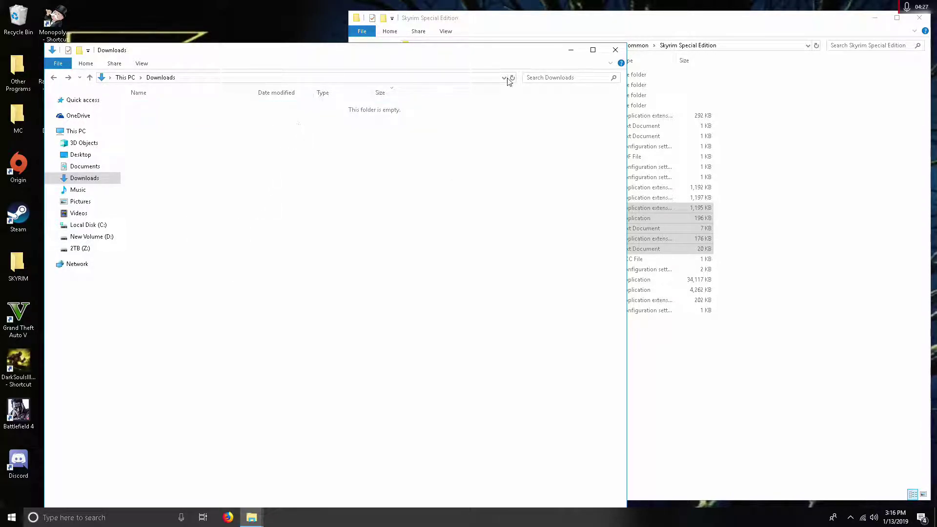
{"action": "left_click", "coordinate": [616, 51]}
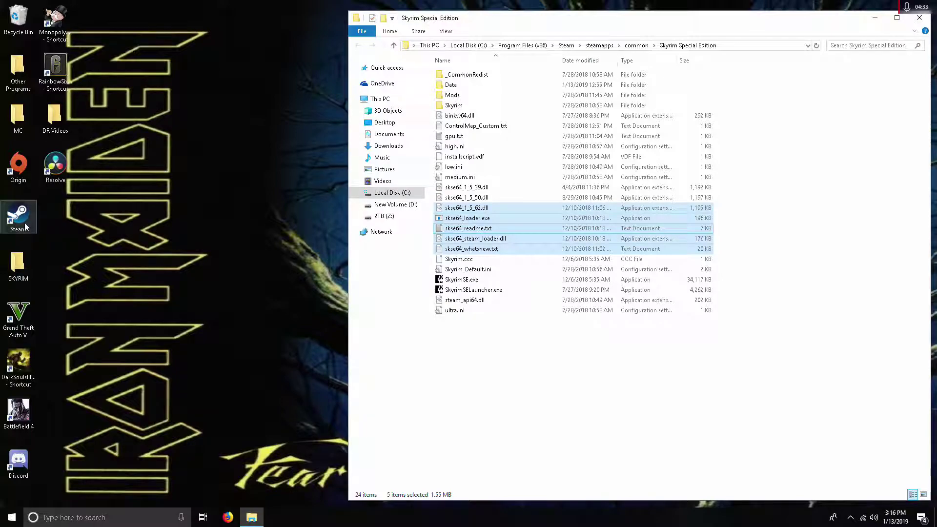
{"action": "left_click", "coordinate": [549, 396]}
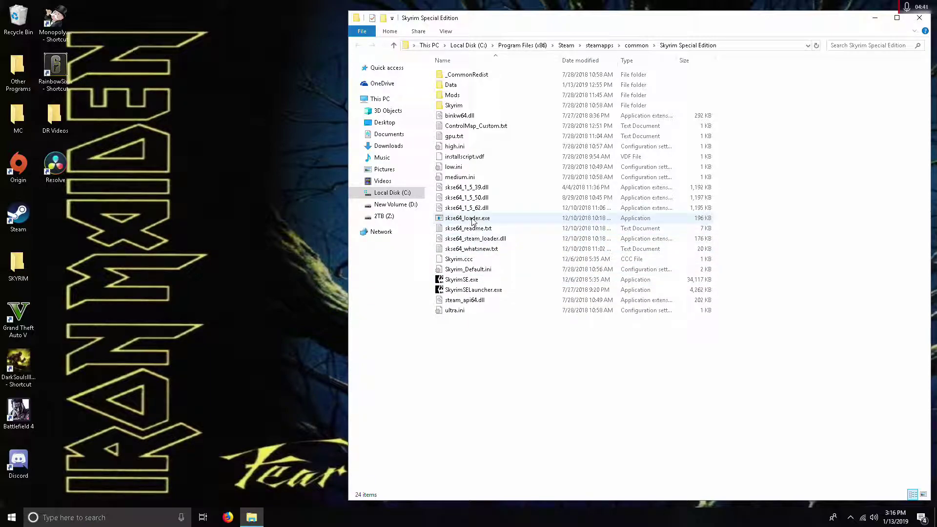
Send skse64_loader.exe to the desktop as a shortcut and minimize the game folder
{"action": "mouse_move", "coordinate": [464, 222]}
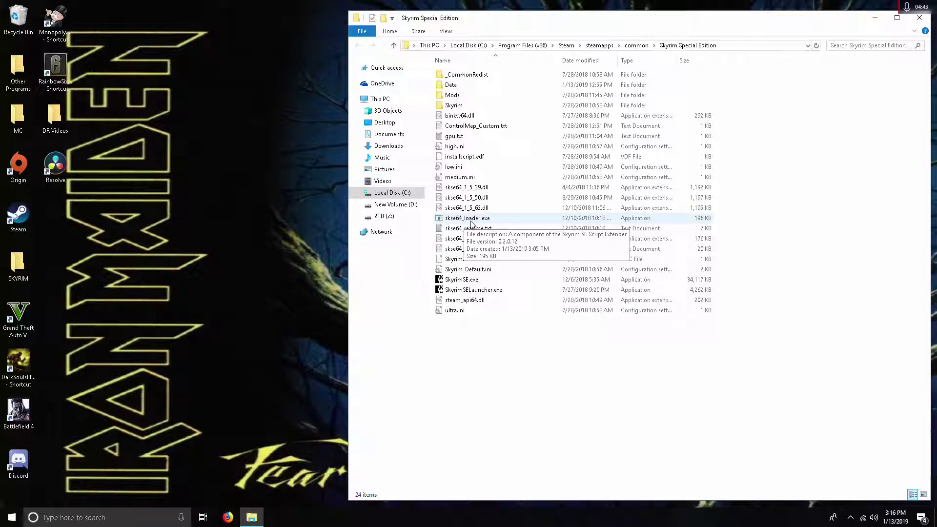
{"action": "right_click", "coordinate": [477, 222]}
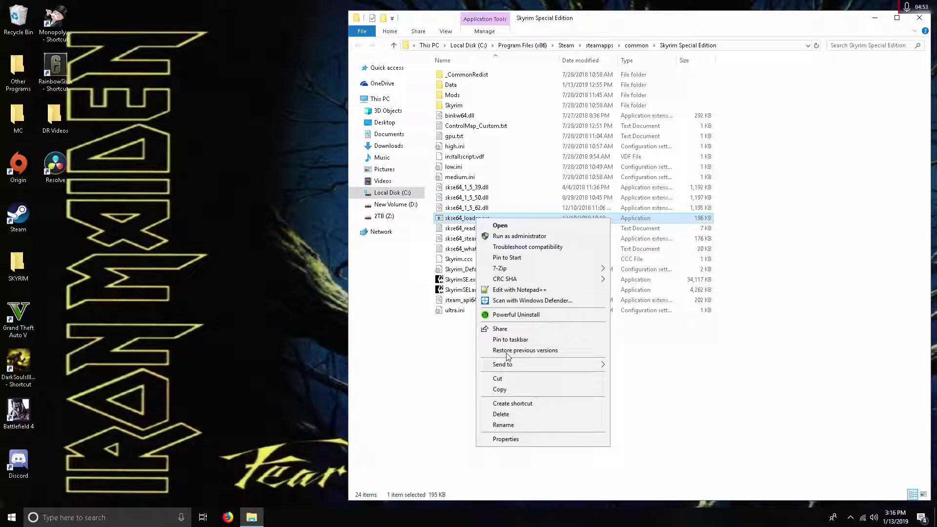
{"action": "mouse_move", "coordinate": [522, 370]}
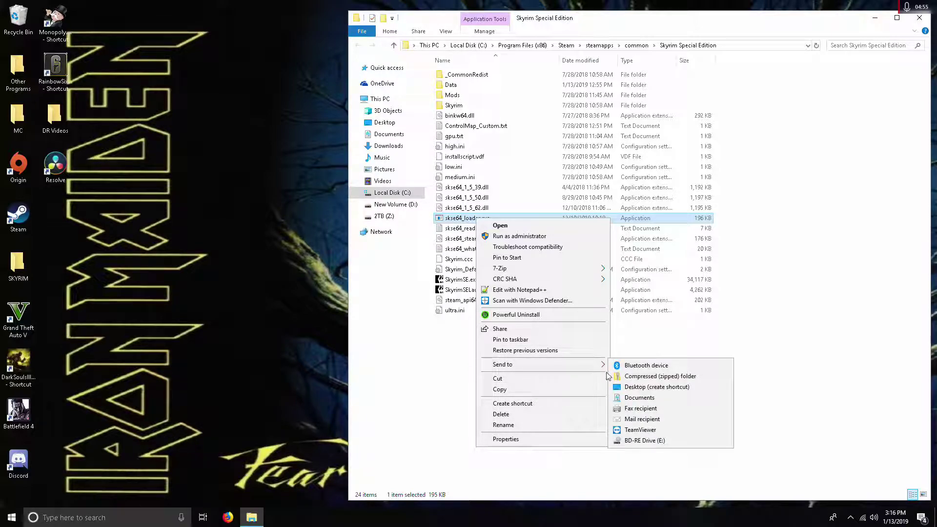
{"action": "left_click", "coordinate": [636, 388]}
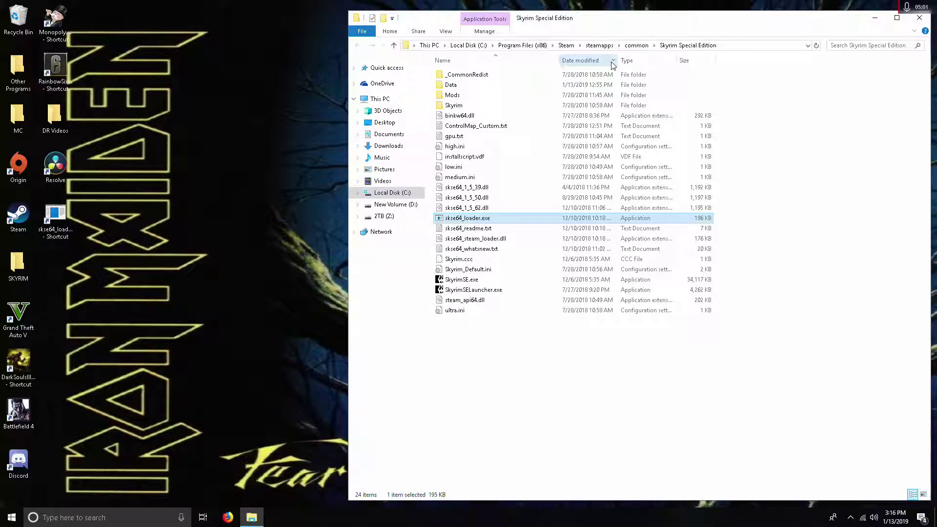
{"action": "left_click", "coordinate": [872, 19]}
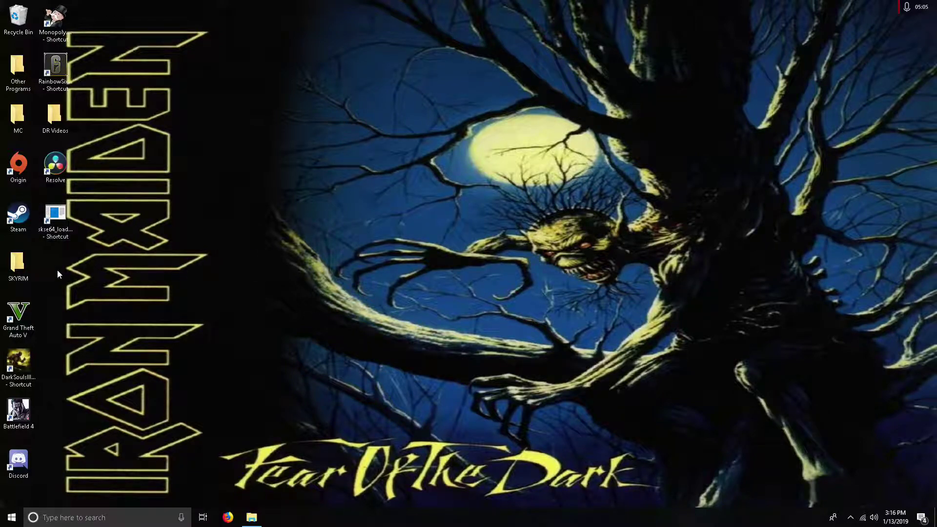
Set the skse64_loader shortcut's icon to the Skyrim .ico from Steam\steam\games and apply it
{"action": "right_click", "coordinate": [58, 233]}
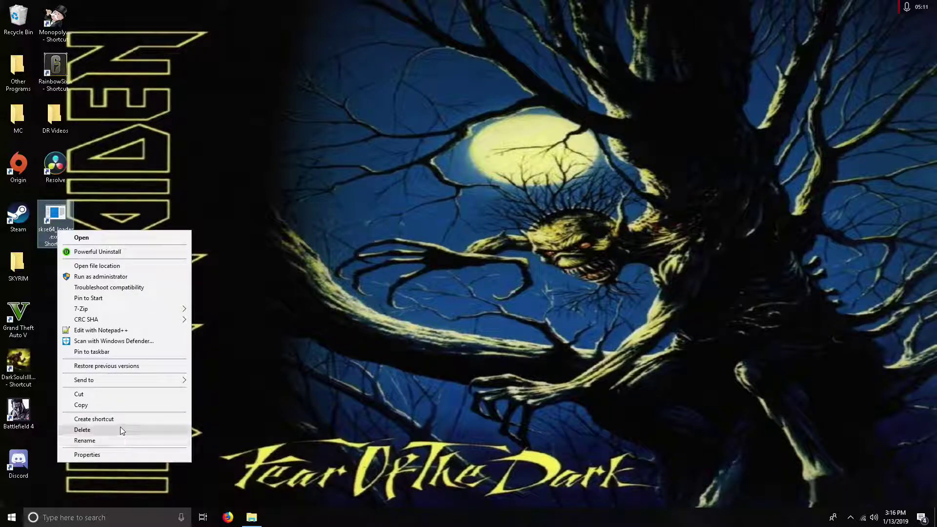
{"action": "left_click", "coordinate": [121, 455]}
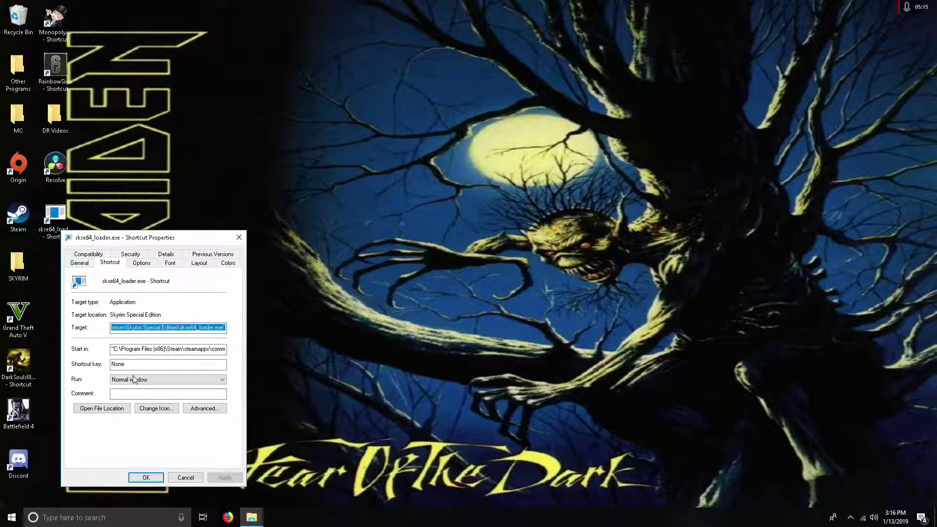
{"action": "left_click", "coordinate": [163, 414]}
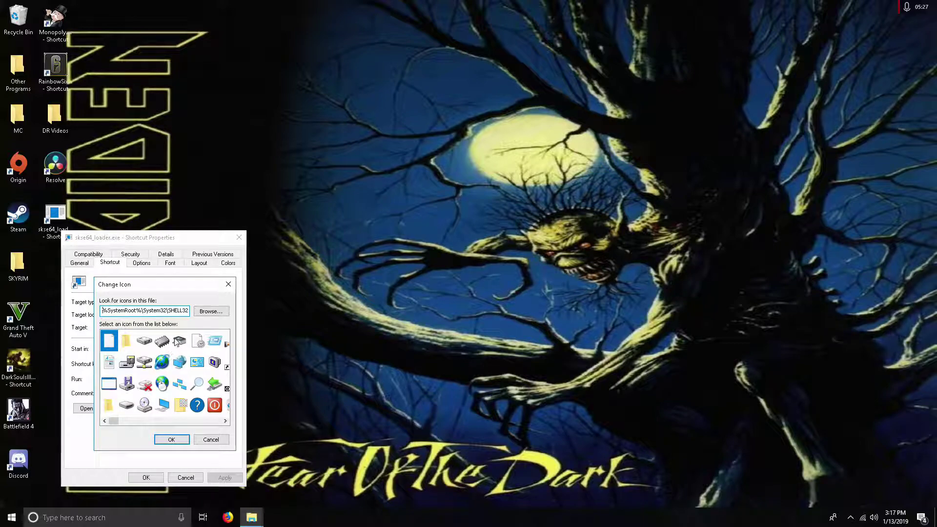
{"action": "left_click", "coordinate": [211, 312]}
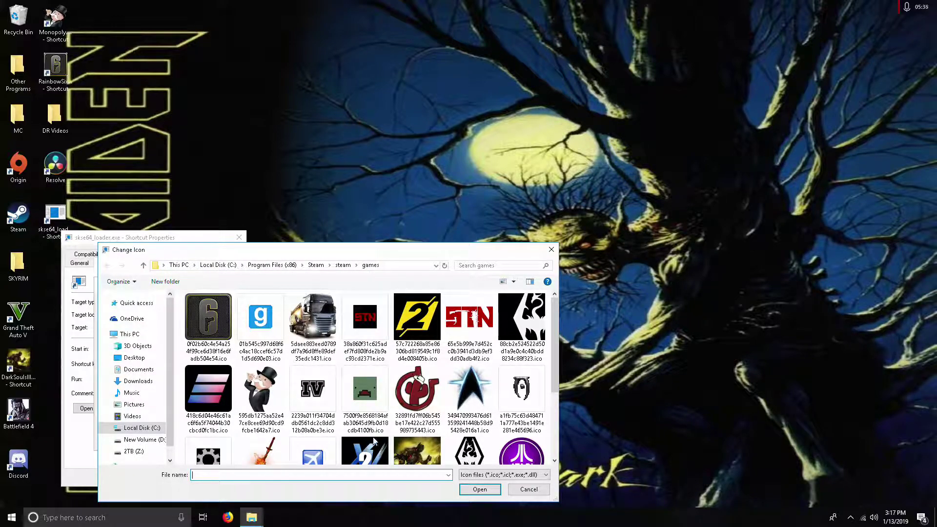
{"action": "scroll", "coordinate": [388, 401], "scroll_direction": "down", "scroll_amount": 3}
{"action": "scroll", "coordinate": [388, 401], "scroll_direction": "up", "scroll_amount": 3}
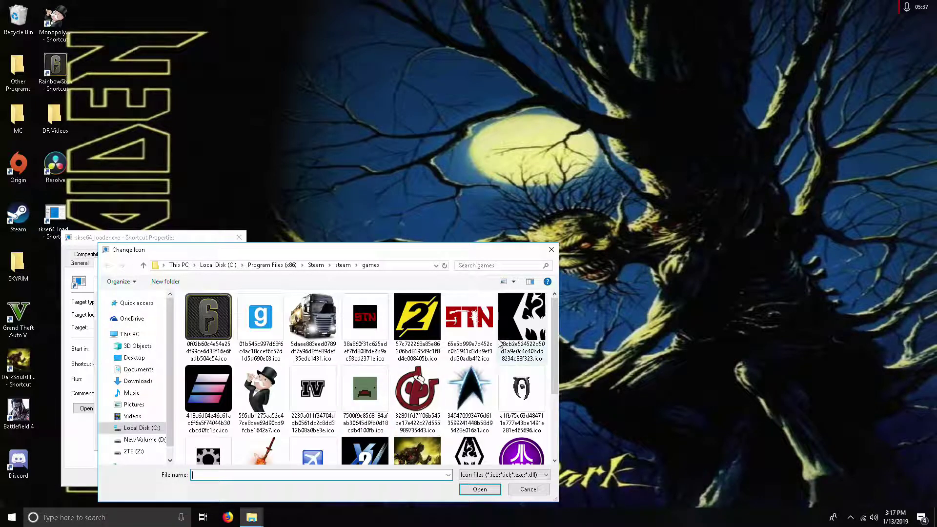
{"action": "left_click", "coordinate": [517, 319]}
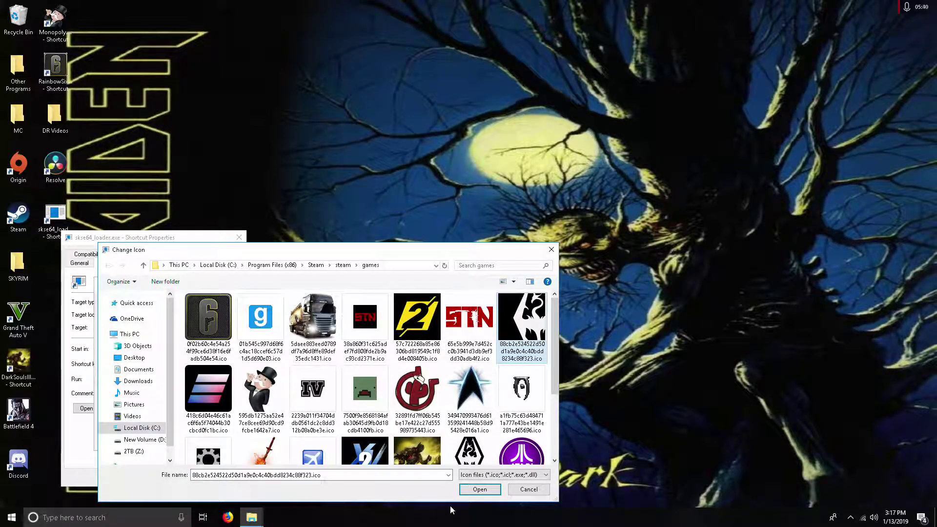
{"action": "left_click", "coordinate": [483, 490]}
{"action": "left_click", "coordinate": [171, 440]}
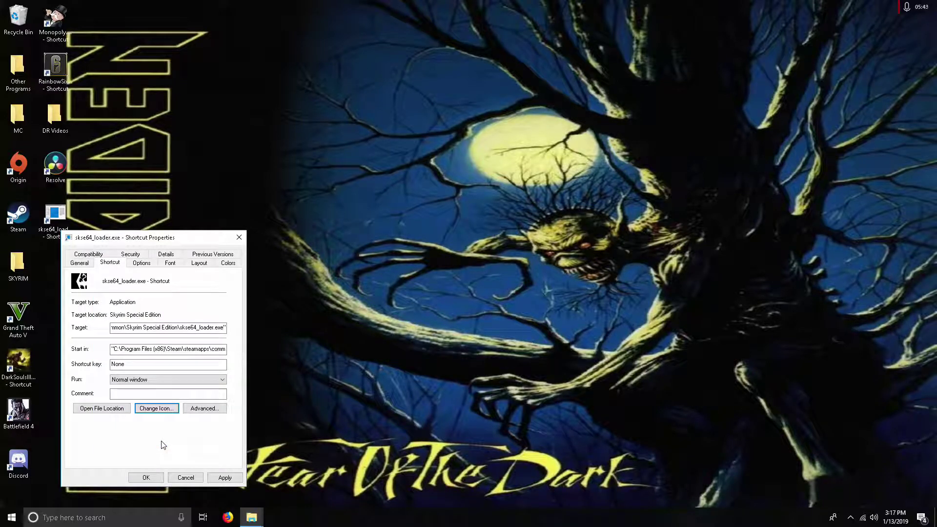
{"action": "left_click", "coordinate": [221, 478]}
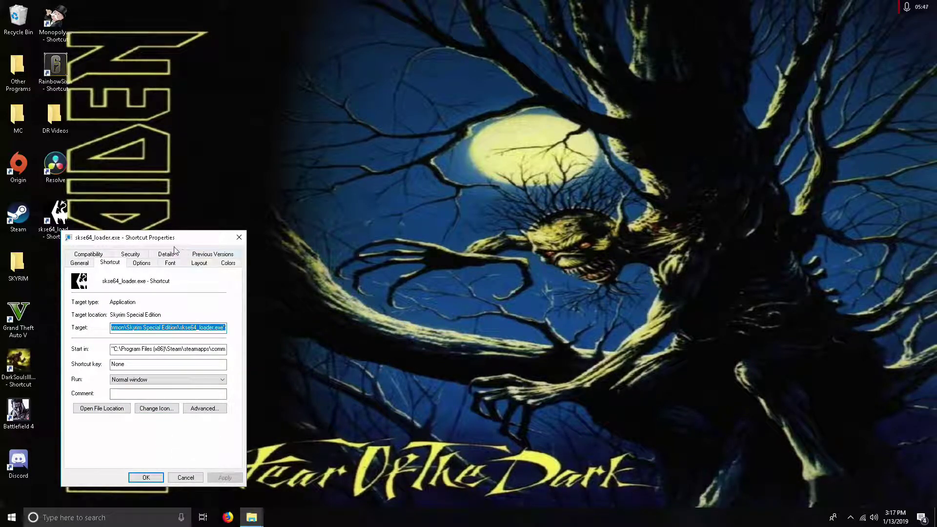
{"action": "right_click", "coordinate": [58, 226]}
{"action": "left_click", "coordinate": [285, 213]}
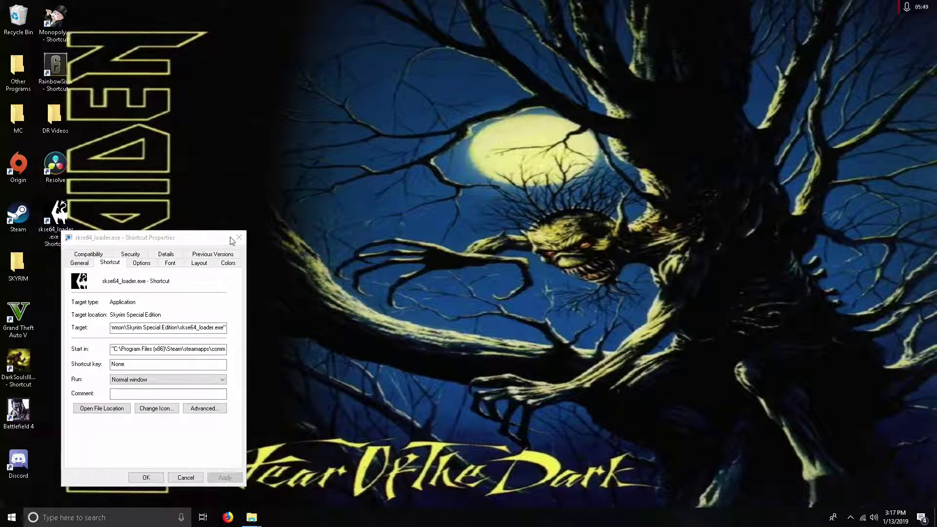
Close the shortcut's Properties and rename the Skyrim-icon skse64_loader desktop shortcut to 'Skyrim SE'
{"action": "left_click", "coordinate": [239, 237]}
{"action": "right_click", "coordinate": [67, 233]}
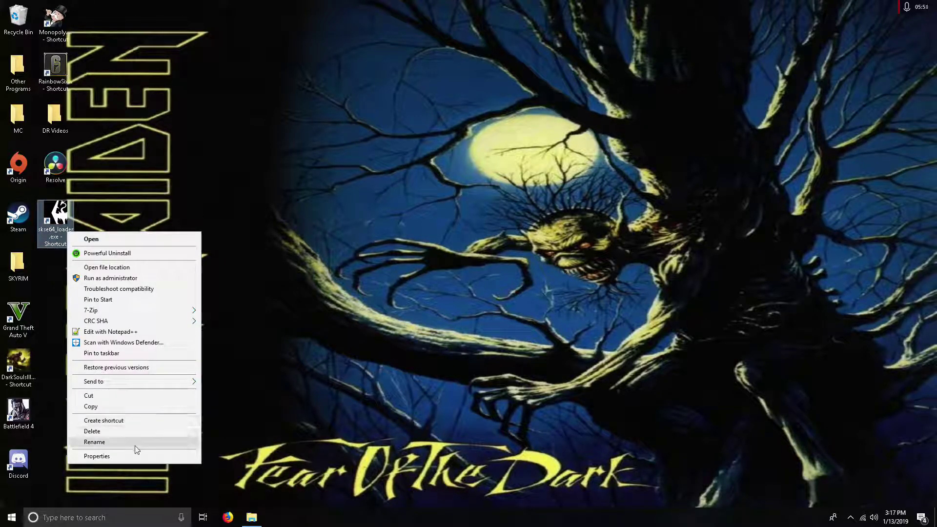
{"action": "left_click", "coordinate": [94, 442]}
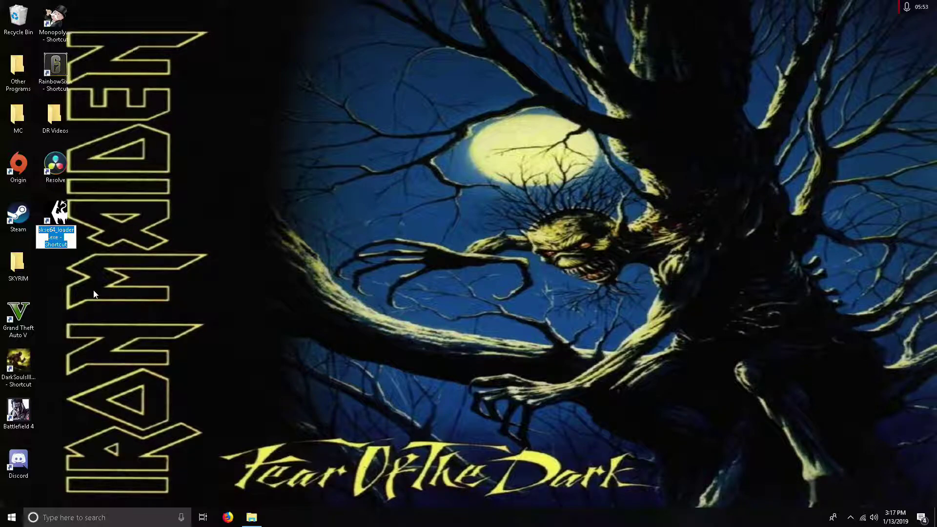
{"action": "key", "text": "BackSpace"}
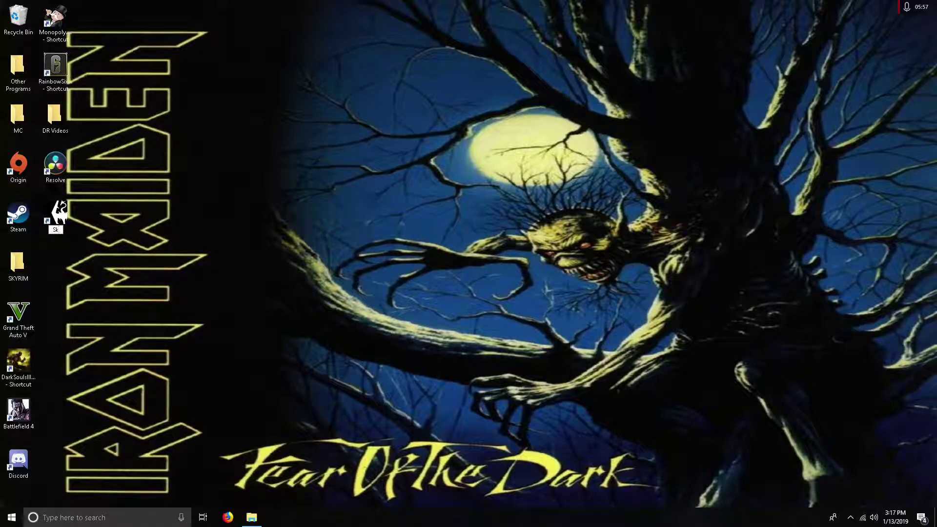
{"action": "type", "text": "Skyrim SE"}
{"action": "key", "text": "Return"}
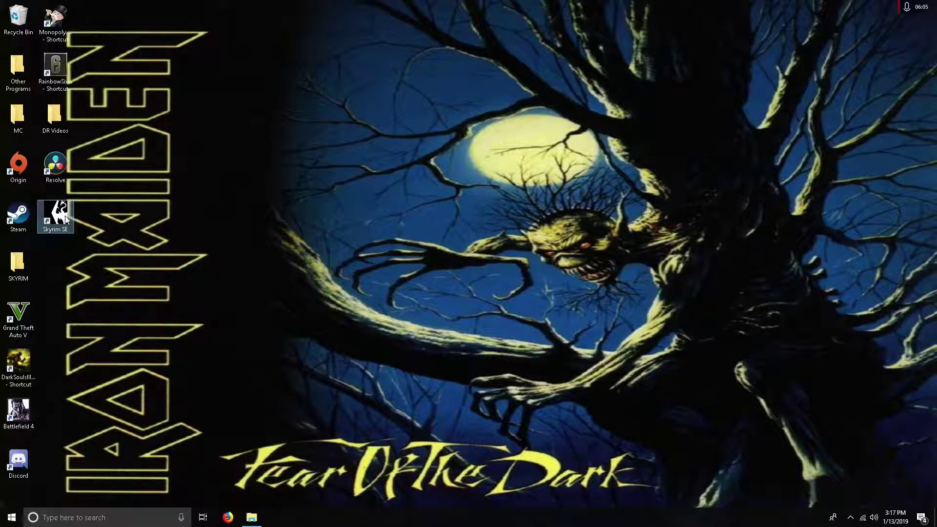